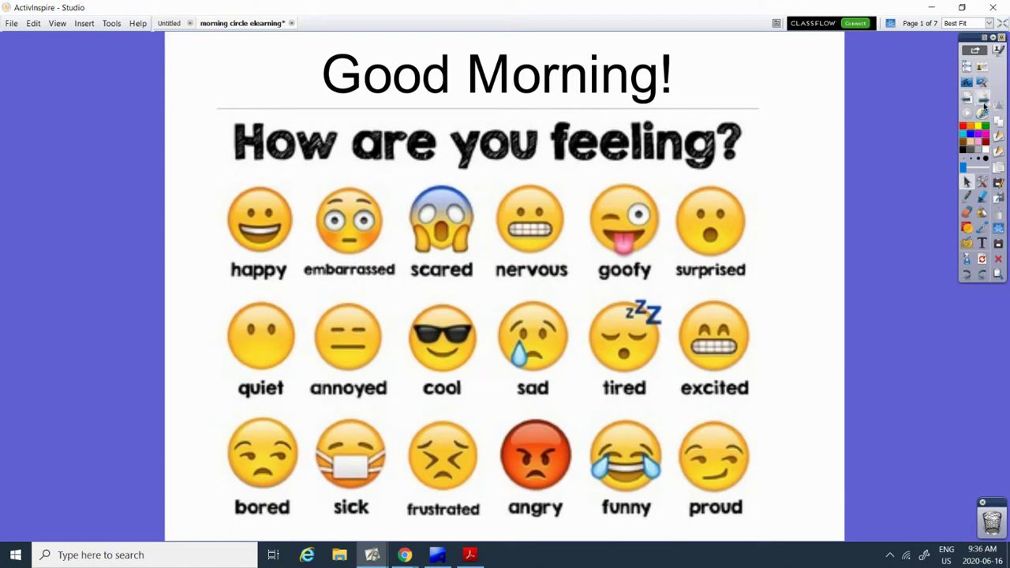
Step: On the Calendar page, fill the Today is row with Wednesday, June, 17, 2020
click(983, 101)
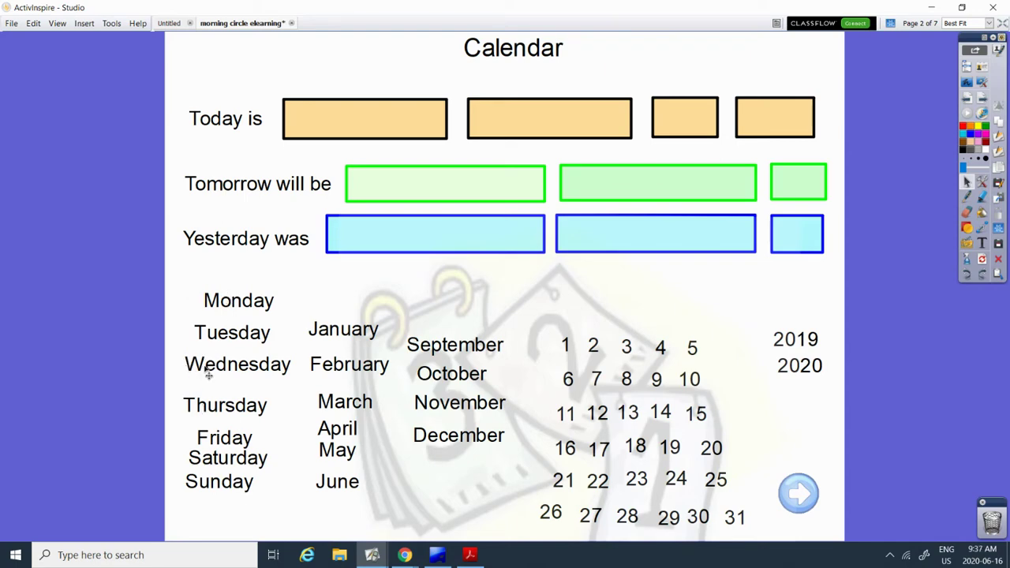
drag(208, 376, 323, 124)
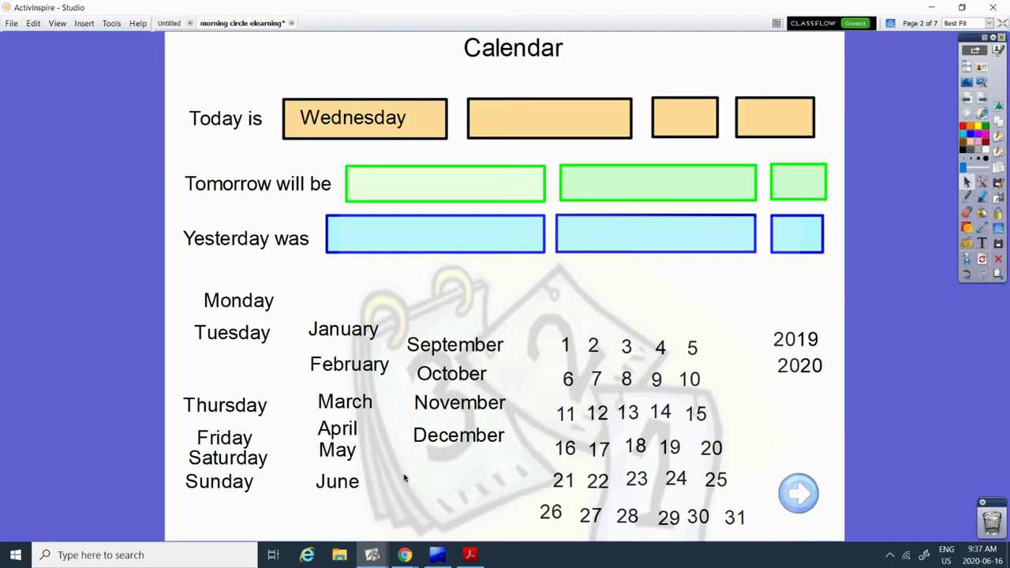
drag(338, 489, 534, 136)
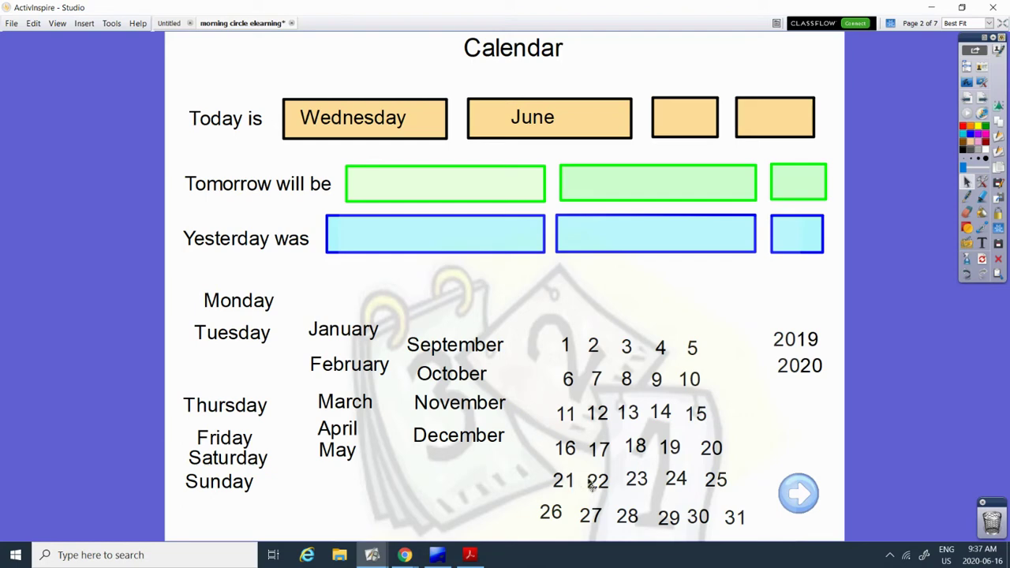
drag(602, 459, 683, 128)
drag(822, 380, 794, 131)
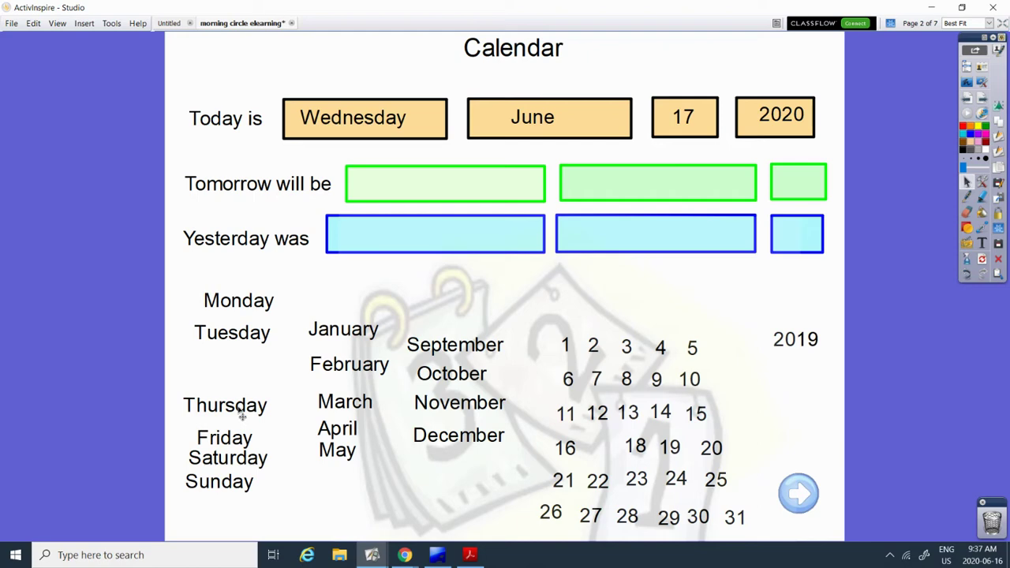
Step: Fill the Tomorrow will be row with Thursday, June, 18
drag(240, 417, 471, 193)
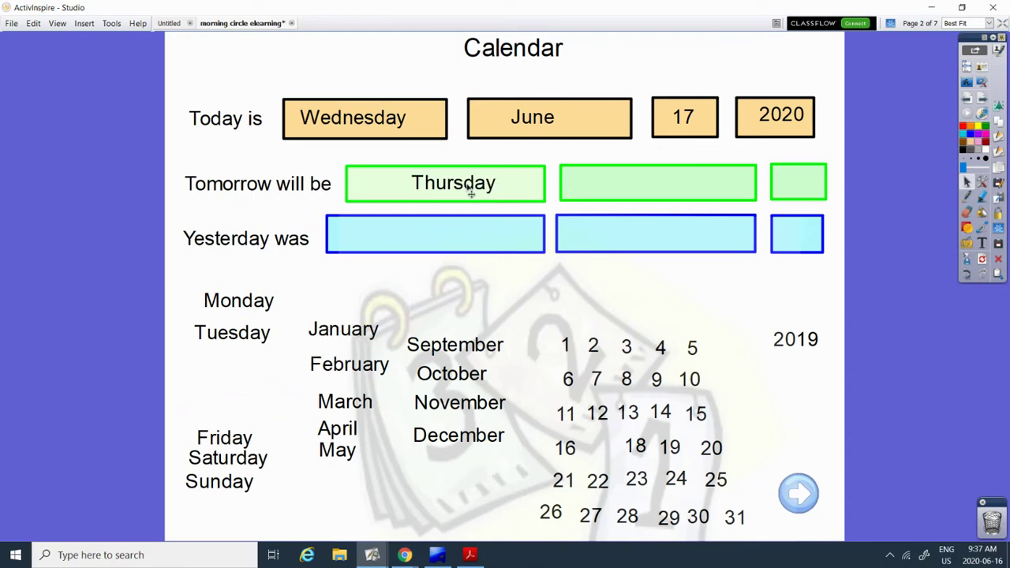
drag(521, 119, 625, 189)
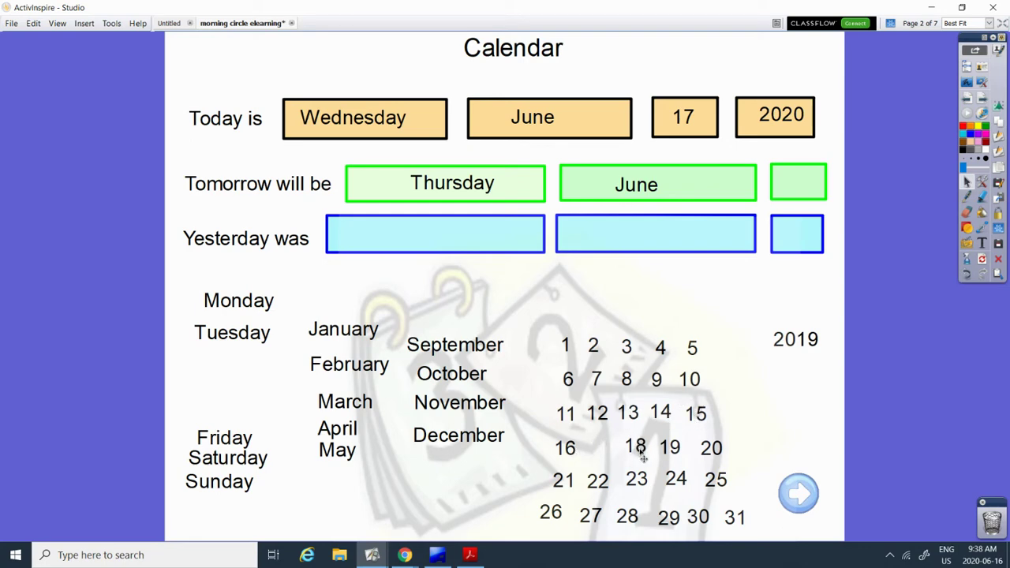
drag(641, 448, 808, 194)
Step: Fill the Yesterday was row with Tuesday, June, 16
drag(219, 339, 428, 235)
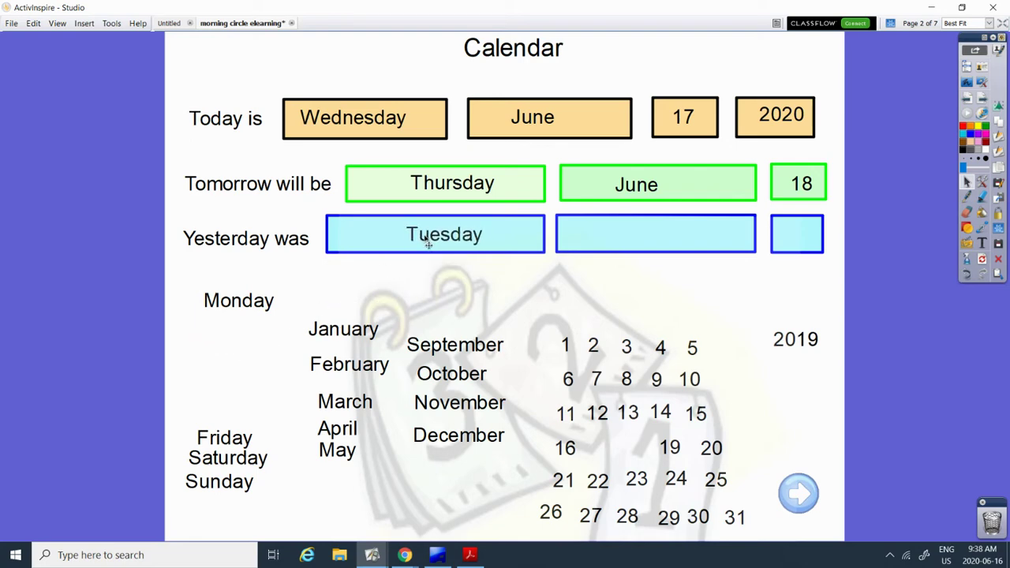
drag(637, 185, 631, 229)
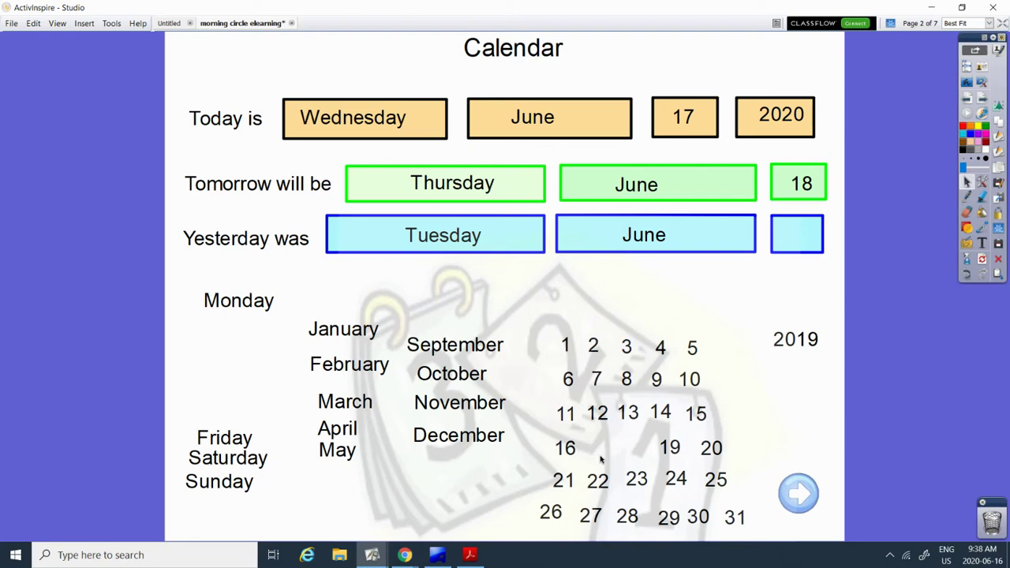
drag(572, 459, 799, 246)
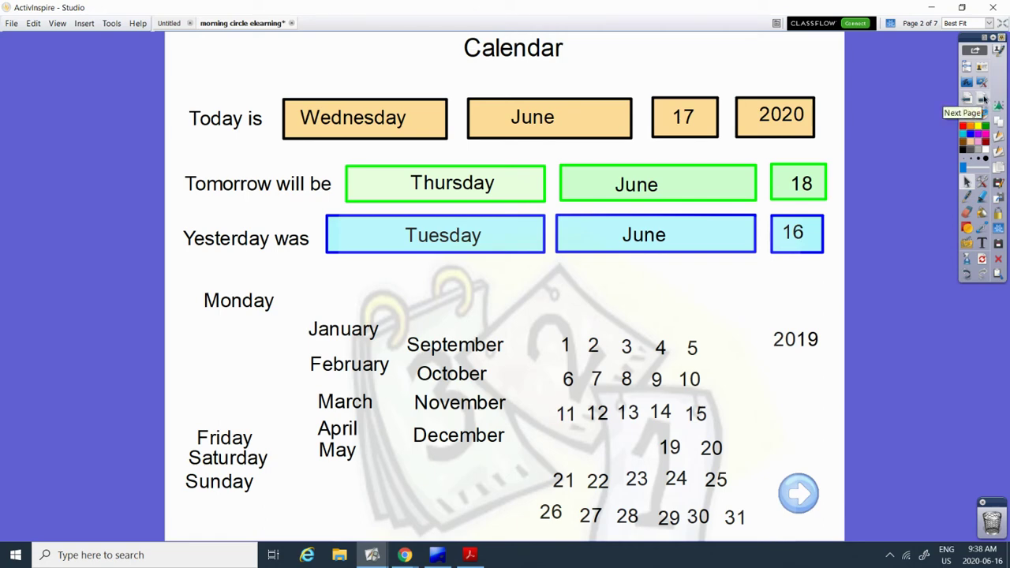
Step: On The Weather page, place the sun, 23 degrees and the warm card
click(983, 98)
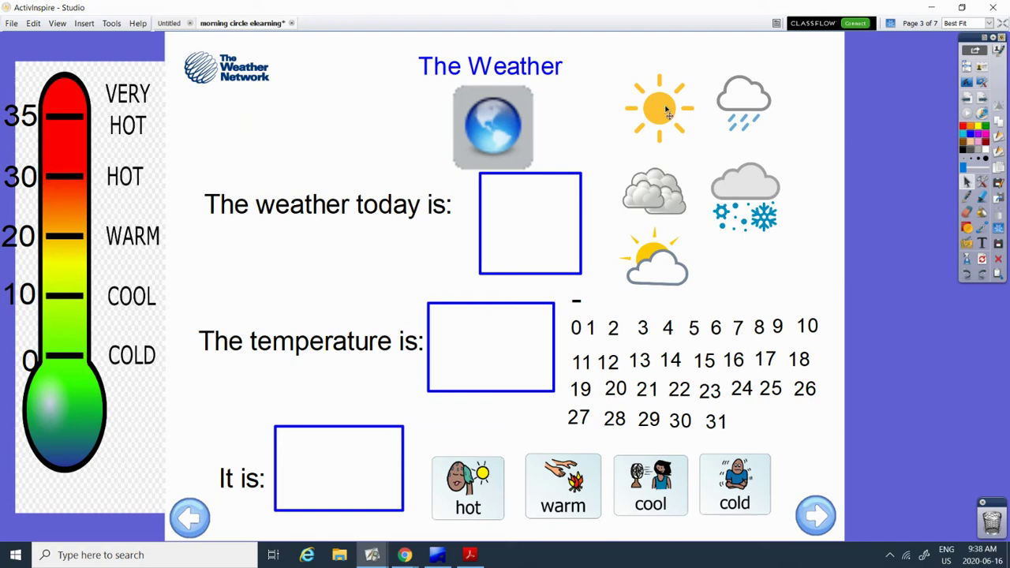
drag(669, 110, 539, 222)
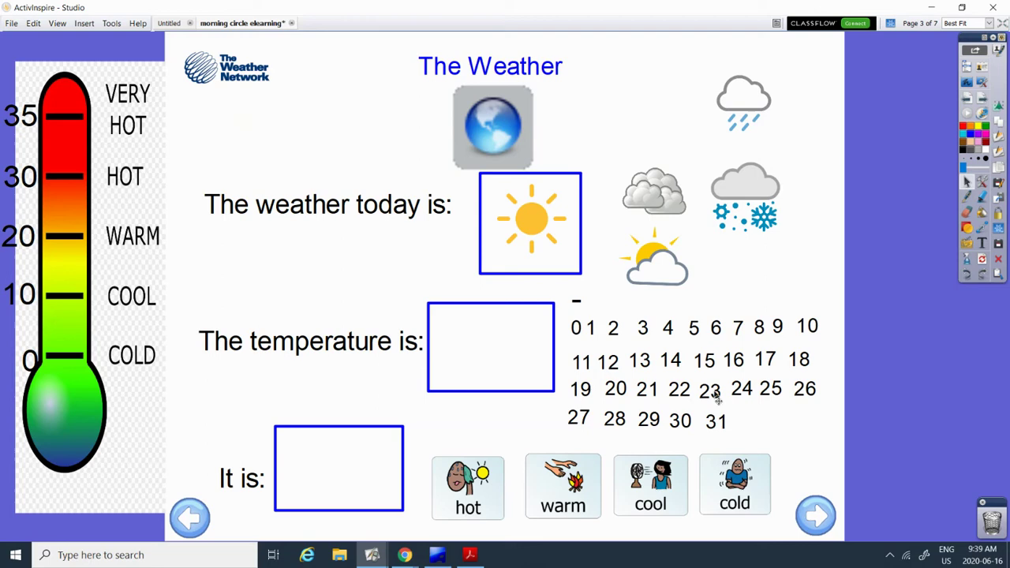
drag(716, 399, 505, 352)
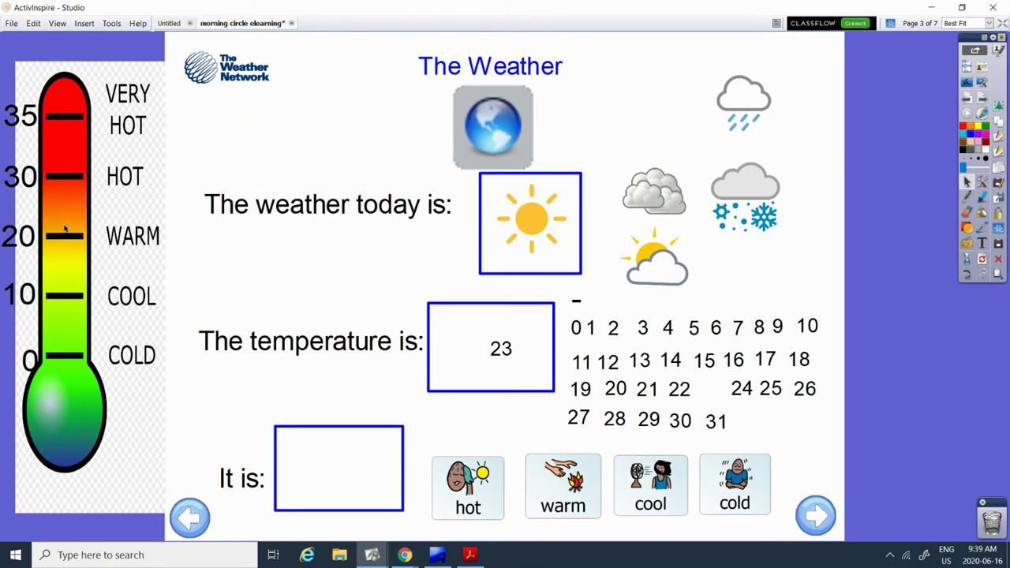
drag(584, 489, 356, 479)
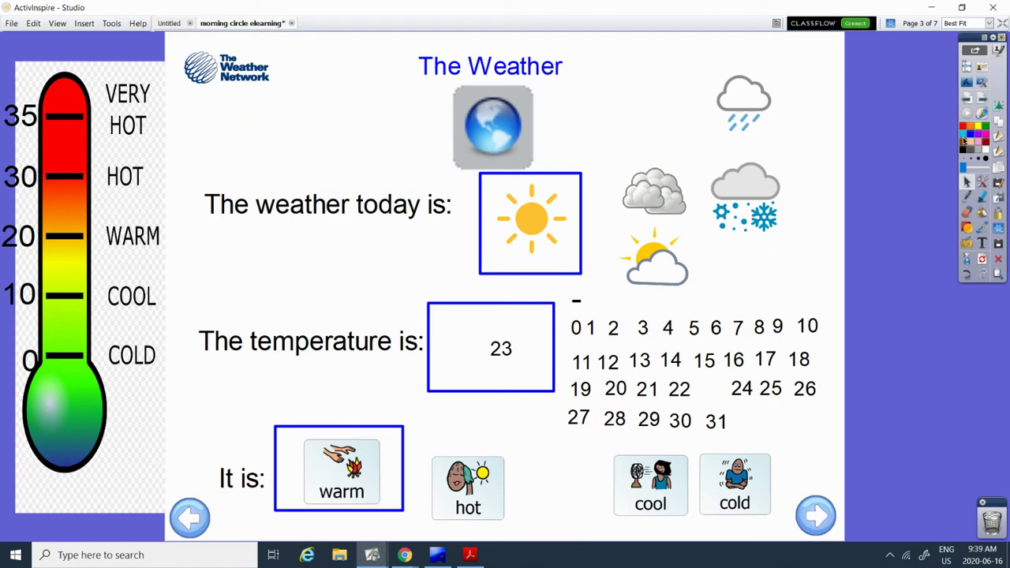
Step: On Money Math, place a loonie, dime and quarter, then start a $ sign in pen below
click(981, 101)
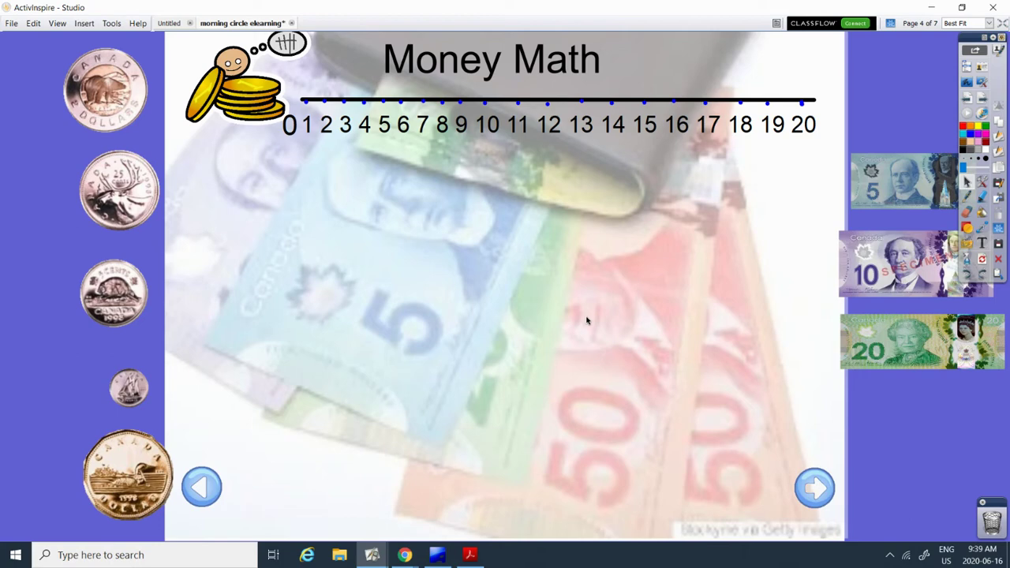
drag(124, 474, 303, 207)
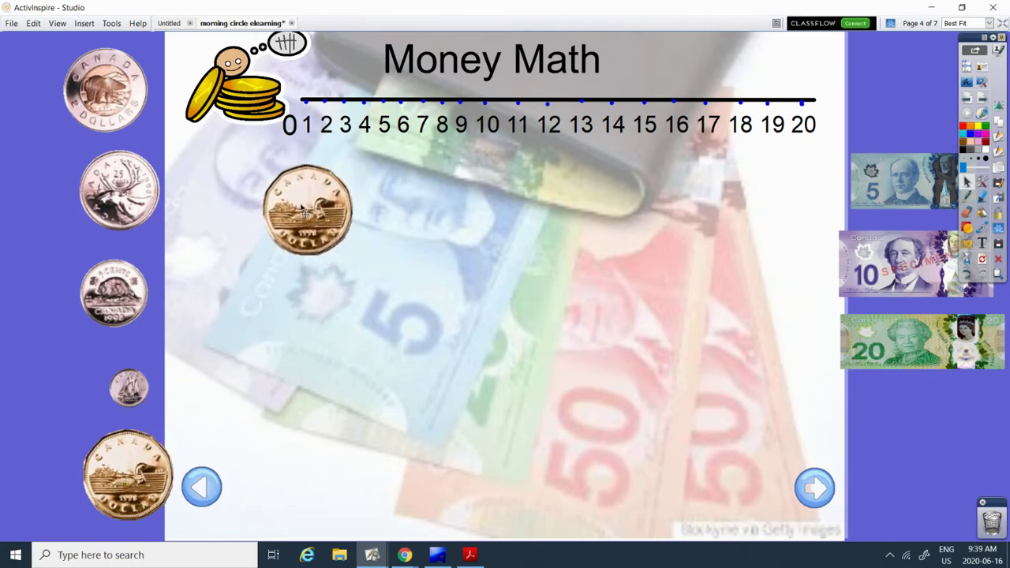
drag(128, 391, 451, 200)
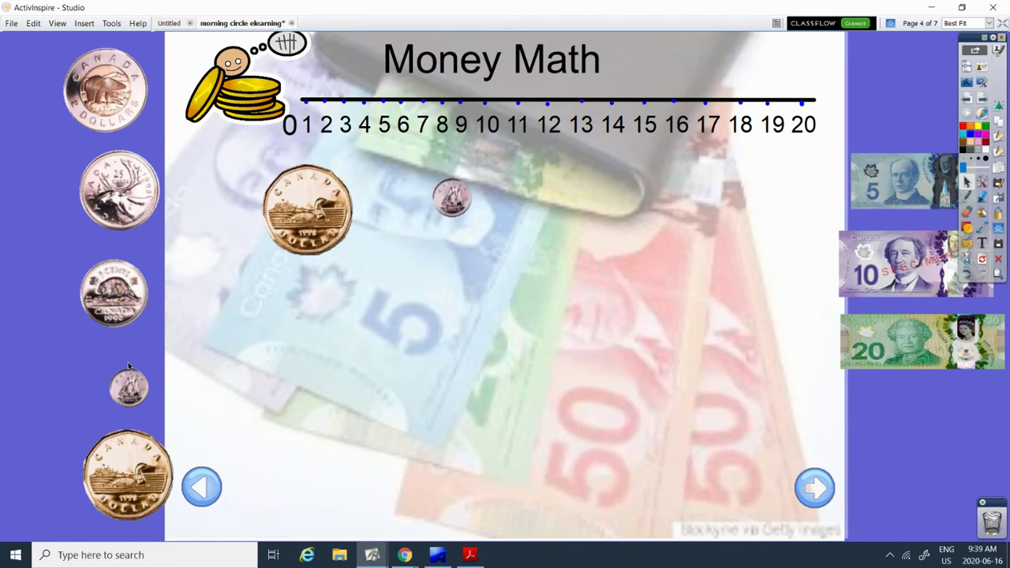
drag(125, 192, 575, 216)
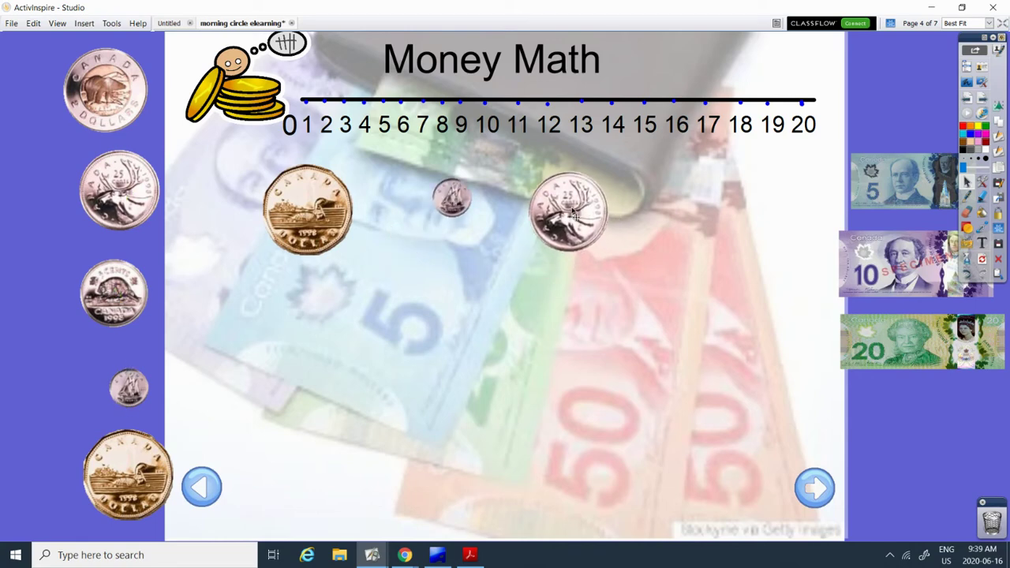
click(968, 196)
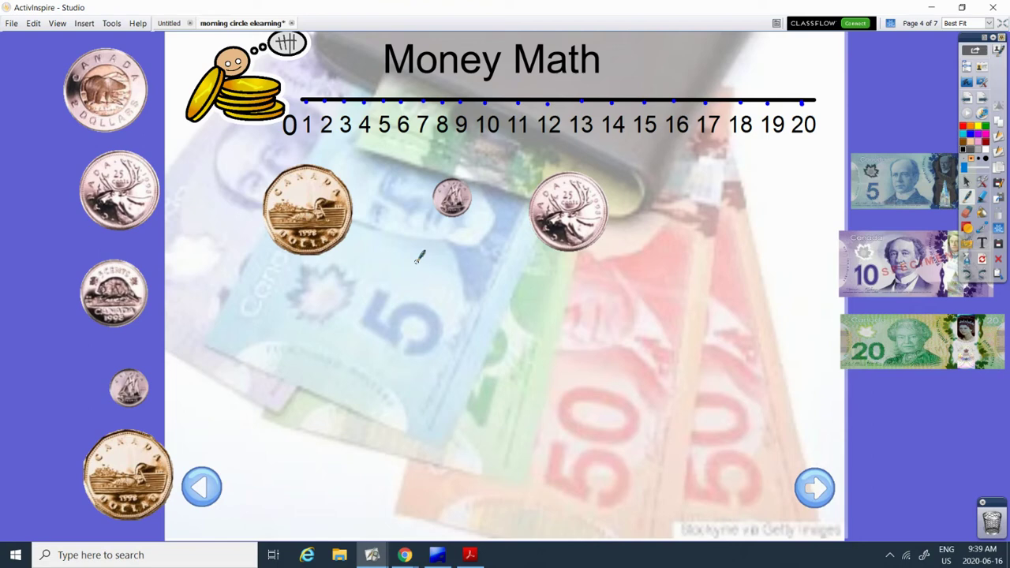
mouse_move(423, 272)
mouse_down()
mouse_move(413, 297)
mouse_move(427, 313)
mouse_move(395, 323)
mouse_up()
Step: Handwrite $1.00 under the loonie
drag(402, 249, 410, 328)
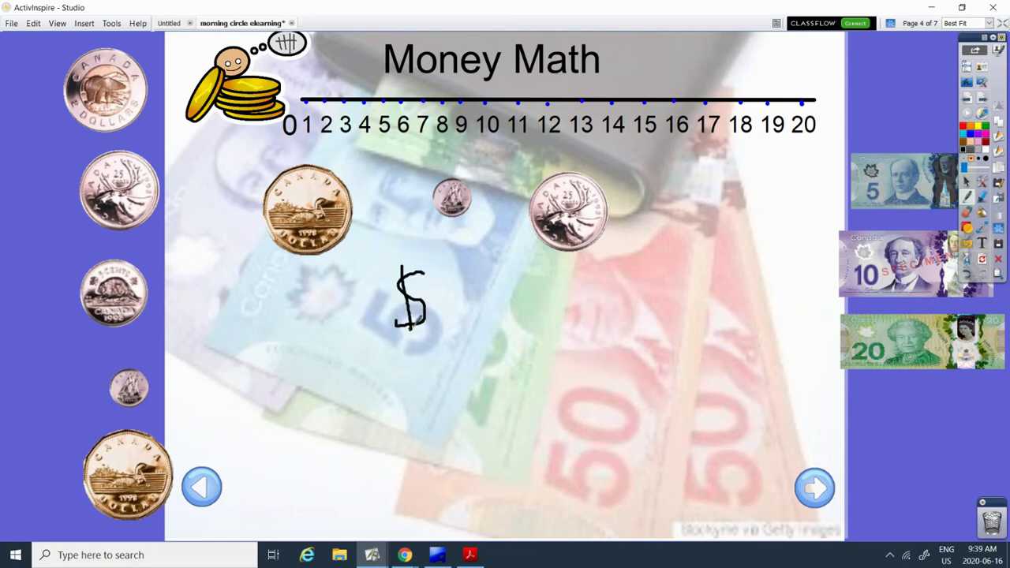
drag(439, 268, 450, 324)
click(465, 323)
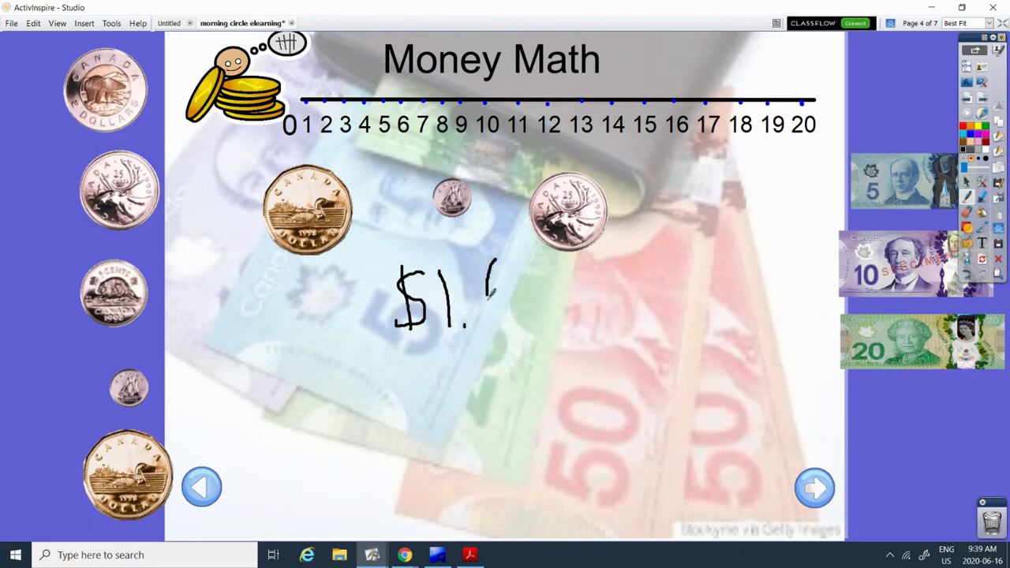
mouse_move(488, 297)
mouse_down()
mouse_move(522, 272)
mouse_move(499, 256)
mouse_move(566, 309)
mouse_move(546, 254)
mouse_up()
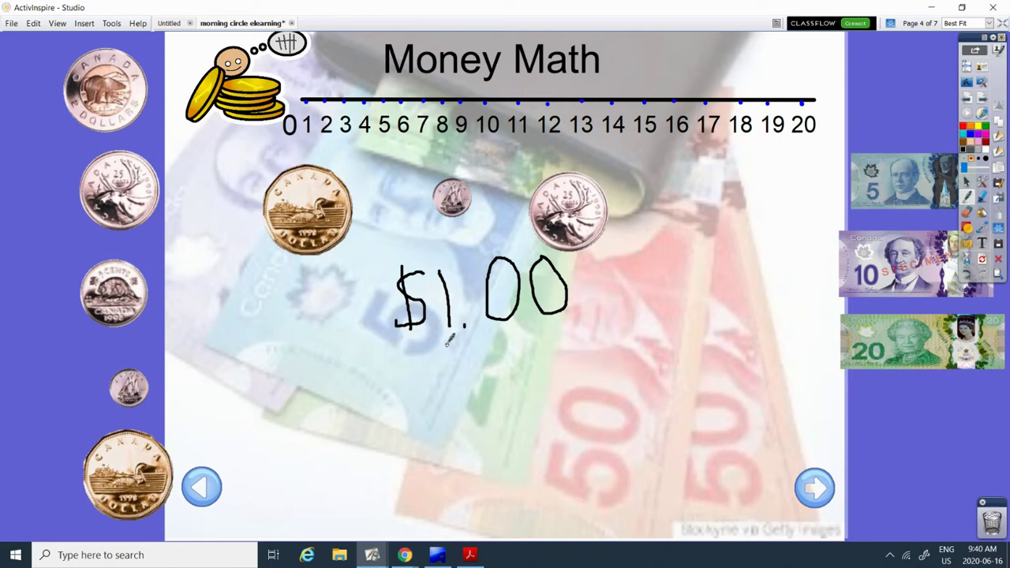
Step: Handwrite $0.10 beneath $1.00 for the dime
mouse_move(427, 344)
mouse_down()
mouse_move(406, 361)
mouse_move(424, 385)
mouse_move(397, 387)
mouse_move(409, 348)
mouse_move(412, 400)
mouse_up()
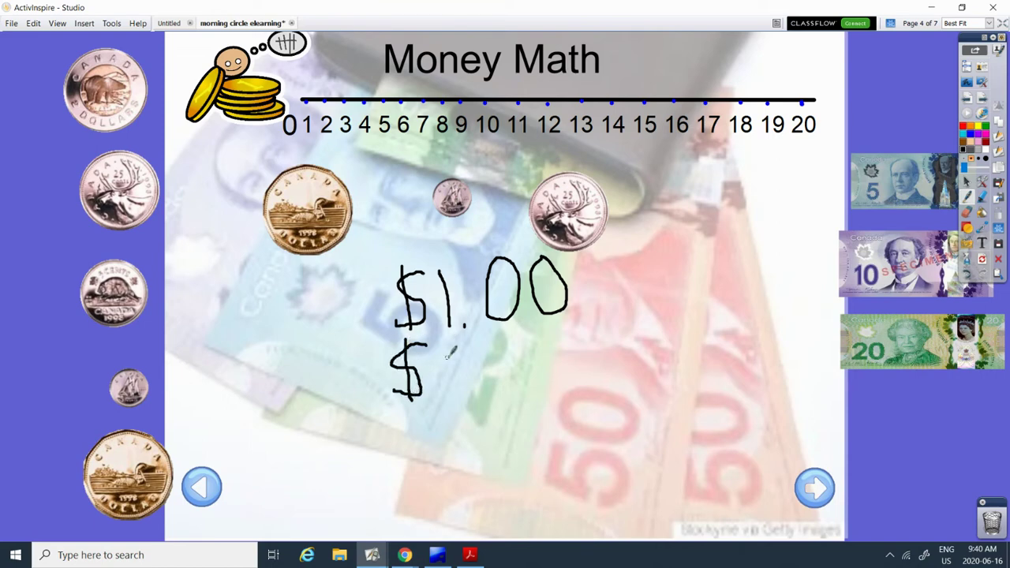
mouse_move(455, 352)
mouse_down()
mouse_move(442, 370)
mouse_move(463, 386)
mouse_move(459, 347)
mouse_move(494, 357)
mouse_move(499, 394)
mouse_up()
click(475, 391)
mouse_move(527, 339)
mouse_down()
mouse_move(524, 376)
mouse_move(560, 347)
mouse_move(536, 335)
mouse_move(529, 343)
mouse_up()
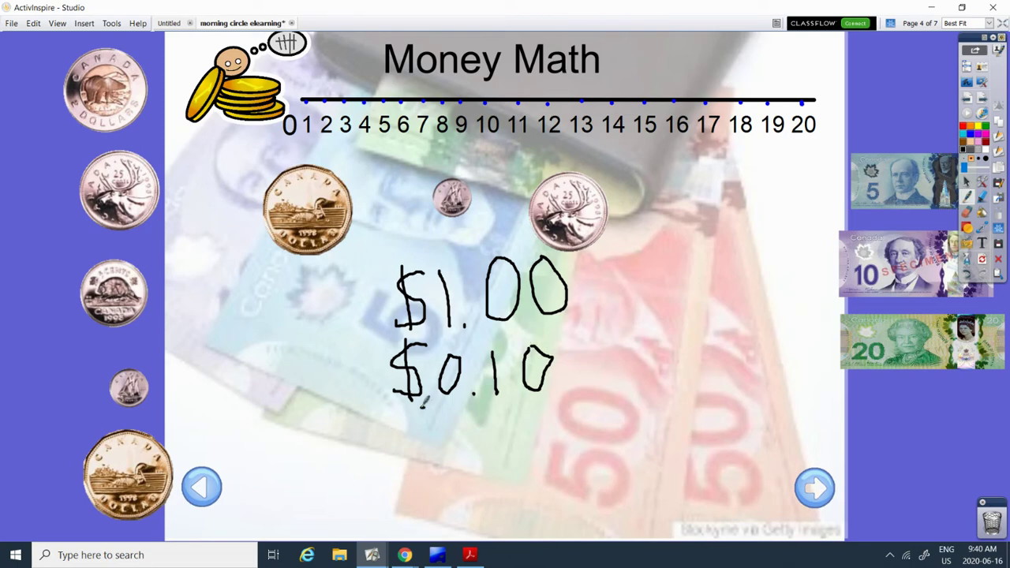
Step: Handwrite $0.25 beneath $0.10 for the quarter
mouse_move(422, 412)
mouse_down()
mouse_move(409, 423)
mouse_move(424, 431)
mouse_move(407, 448)
mouse_up()
drag(413, 392, 404, 456)
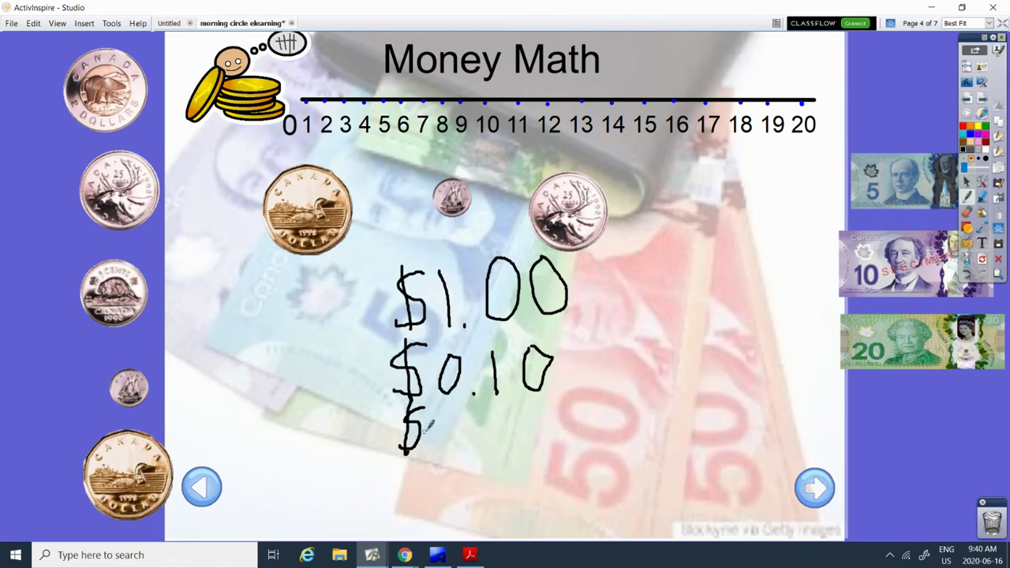
mouse_move(463, 412)
mouse_down()
mouse_move(452, 450)
mouse_move(464, 410)
mouse_move(512, 406)
mouse_move(495, 444)
mouse_move(518, 442)
mouse_up()
click(475, 446)
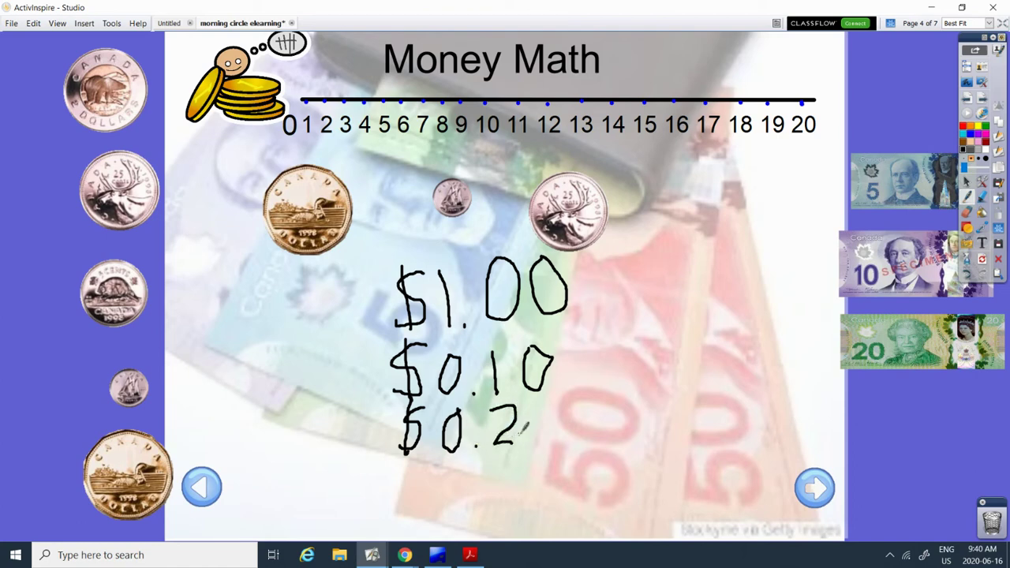
mouse_move(552, 400)
mouse_down()
mouse_move(534, 402)
mouse_move(535, 417)
mouse_move(557, 426)
mouse_move(530, 445)
mouse_up()
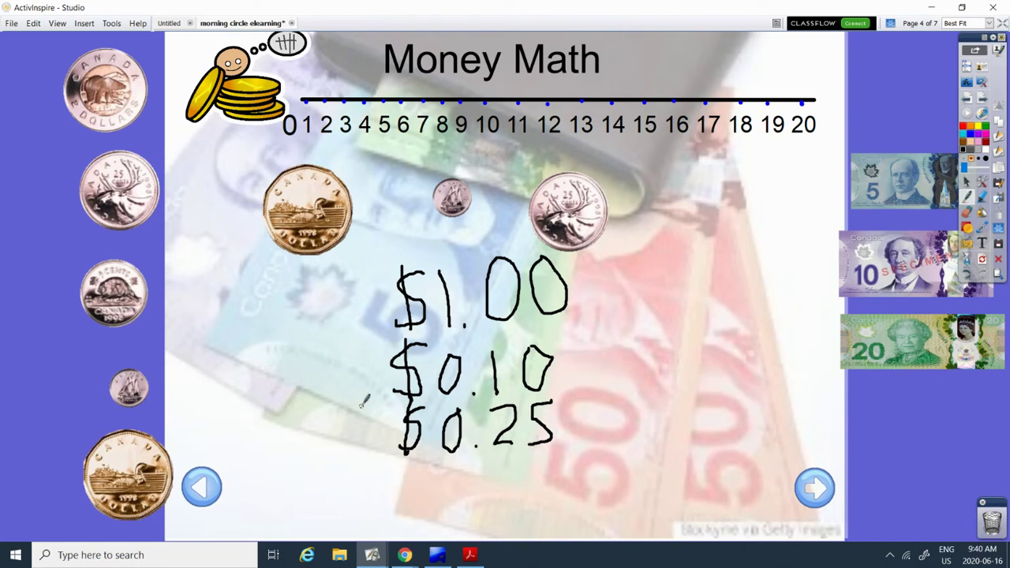
Step: Draw a plus sign and answer line, mark counting jumps on the number line, and write 5
drag(362, 404, 361, 454)
drag(347, 427, 379, 425)
mouse_move(326, 465)
mouse_down()
mouse_move(398, 478)
mouse_move(604, 462)
mouse_up()
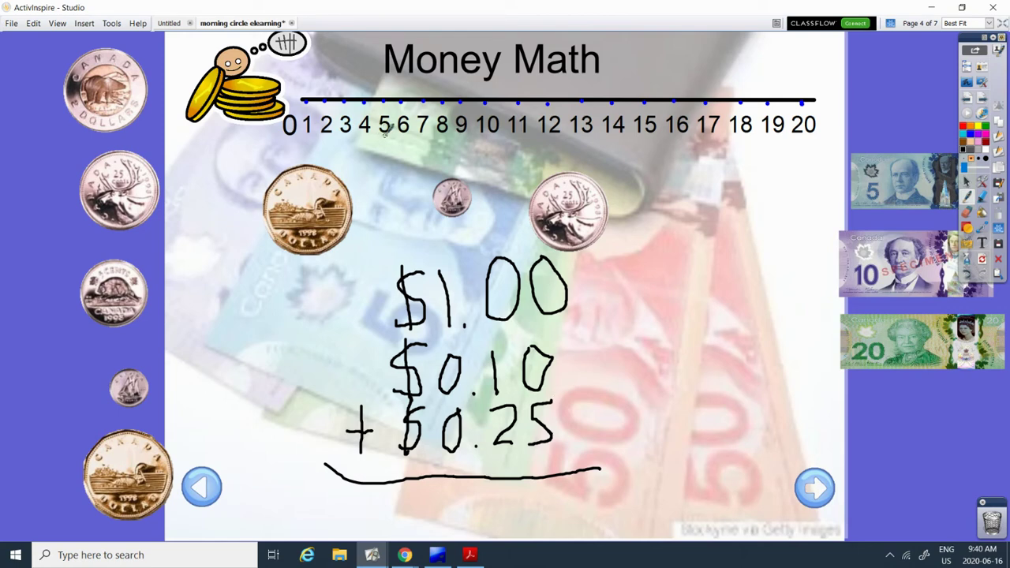
drag(386, 136, 385, 149)
mouse_move(563, 487)
mouse_down()
mouse_move(546, 488)
mouse_move(562, 503)
mouse_move(546, 520)
mouse_up()
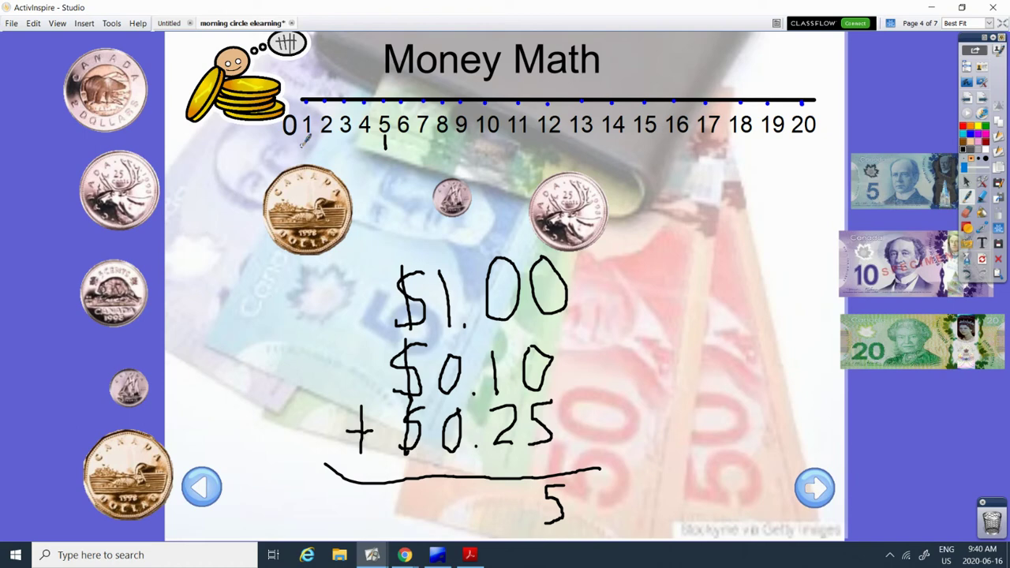
drag(307, 137, 306, 148)
drag(307, 136, 344, 140)
Step: Complete the sum as $1.35 and move to the Sound of the Week page
mouse_move(497, 486)
mouse_down()
mouse_move(515, 485)
mouse_move(521, 497)
mouse_move(508, 509)
mouse_move(527, 511)
mouse_move(527, 524)
mouse_move(503, 523)
mouse_up()
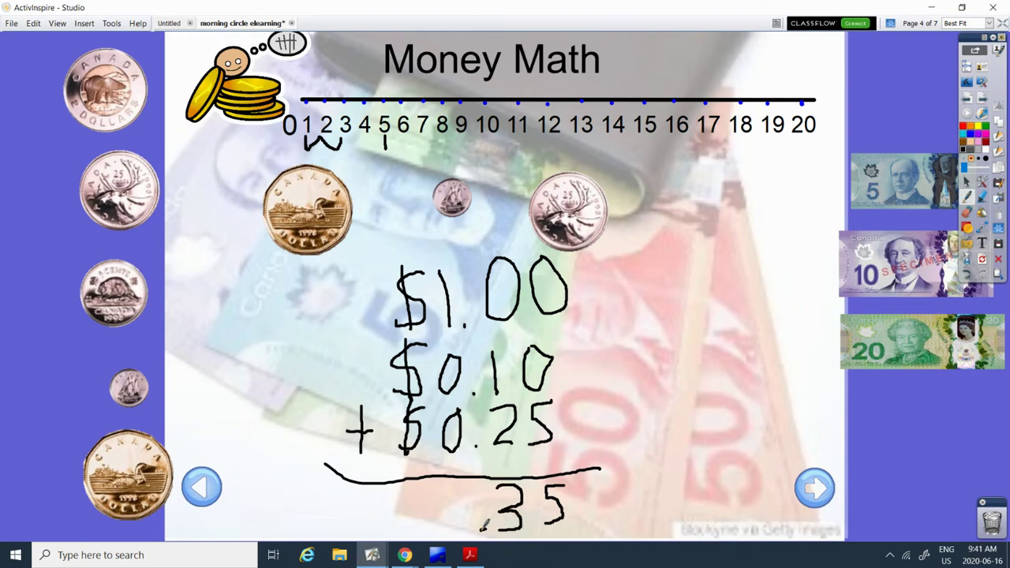
click(482, 526)
drag(454, 490, 458, 522)
mouse_move(426, 492)
mouse_down()
mouse_move(440, 513)
mouse_move(436, 527)
mouse_move(414, 535)
mouse_move(408, 519)
mouse_up()
drag(424, 475, 426, 540)
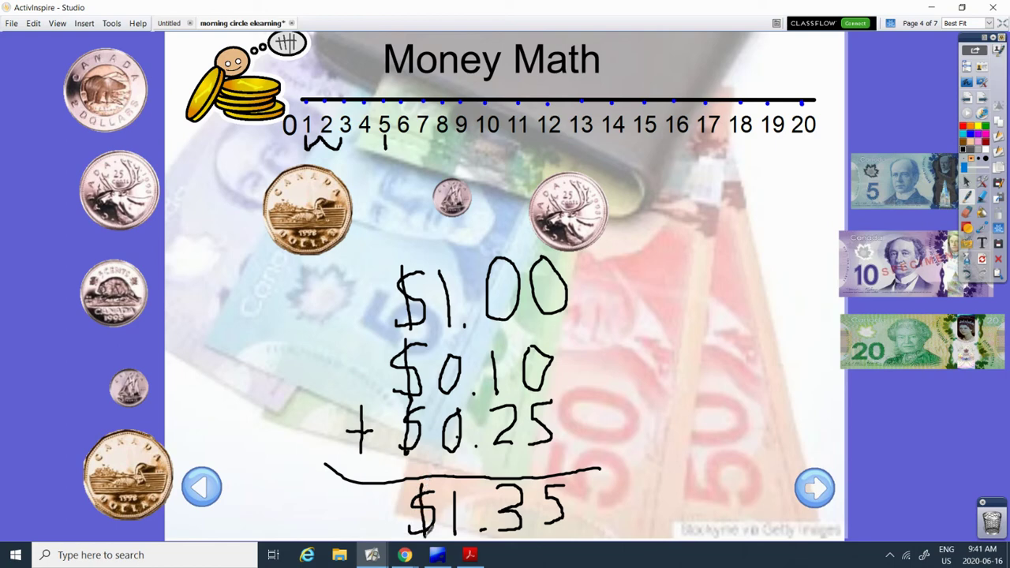
click(981, 97)
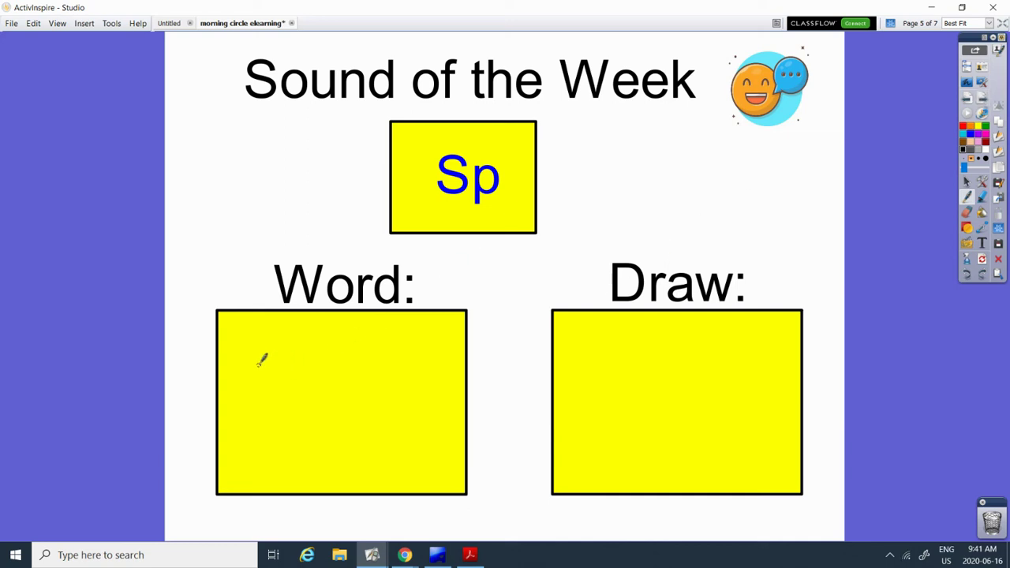
Step: Handwrite 'Spill' in the Word box for the Sp sound
mouse_move(259, 364)
mouse_down()
mouse_move(238, 371)
mouse_move(266, 405)
mouse_move(248, 424)
mouse_move(233, 418)
mouse_up()
drag(276, 385, 277, 443)
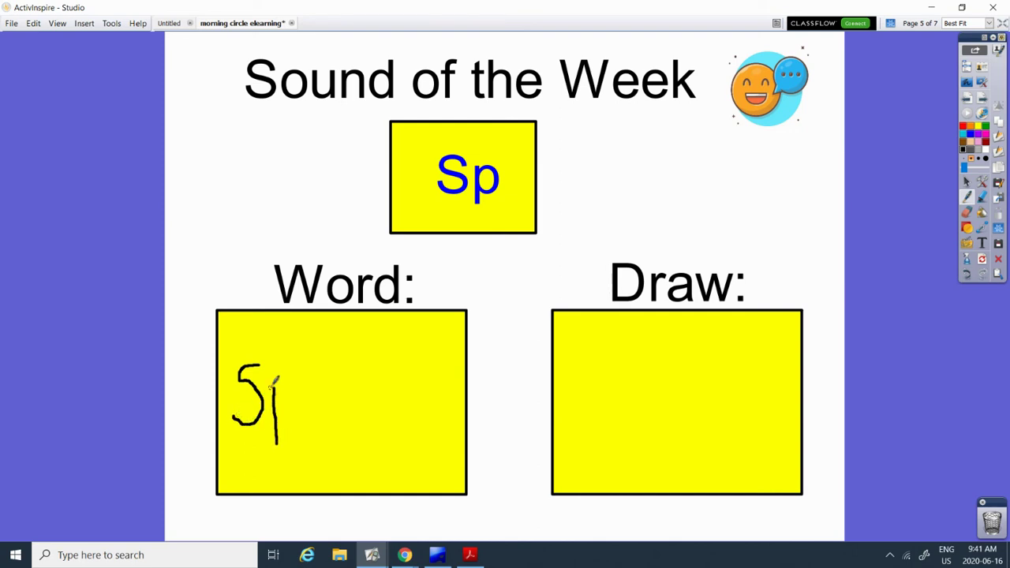
mouse_move(281, 379)
mouse_down()
mouse_move(299, 403)
mouse_move(282, 422)
mouse_up()
drag(301, 384, 301, 427)
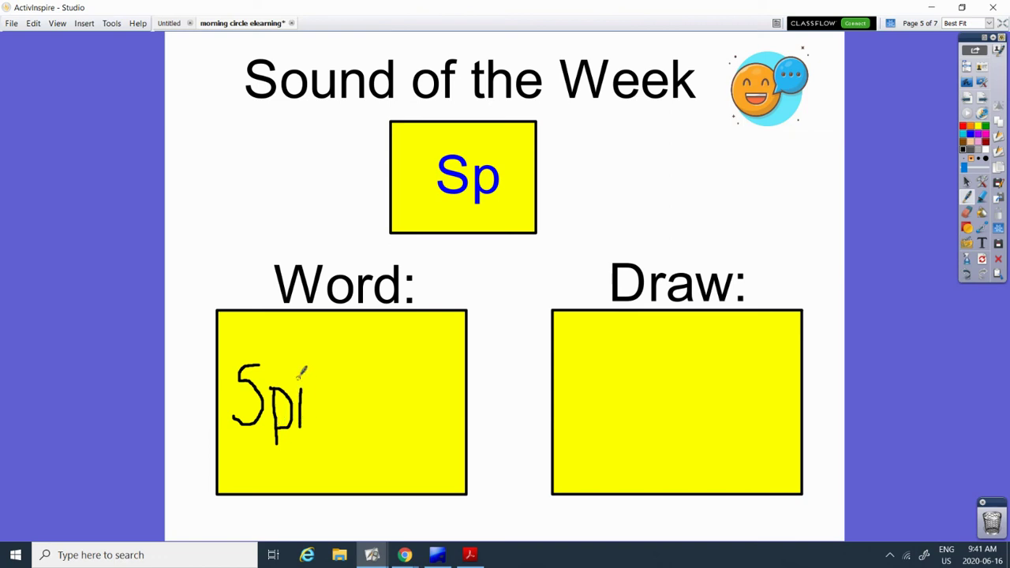
mouse_move(317, 331)
mouse_down()
mouse_move(323, 430)
mouse_move(332, 349)
mouse_move(344, 420)
mouse_up()
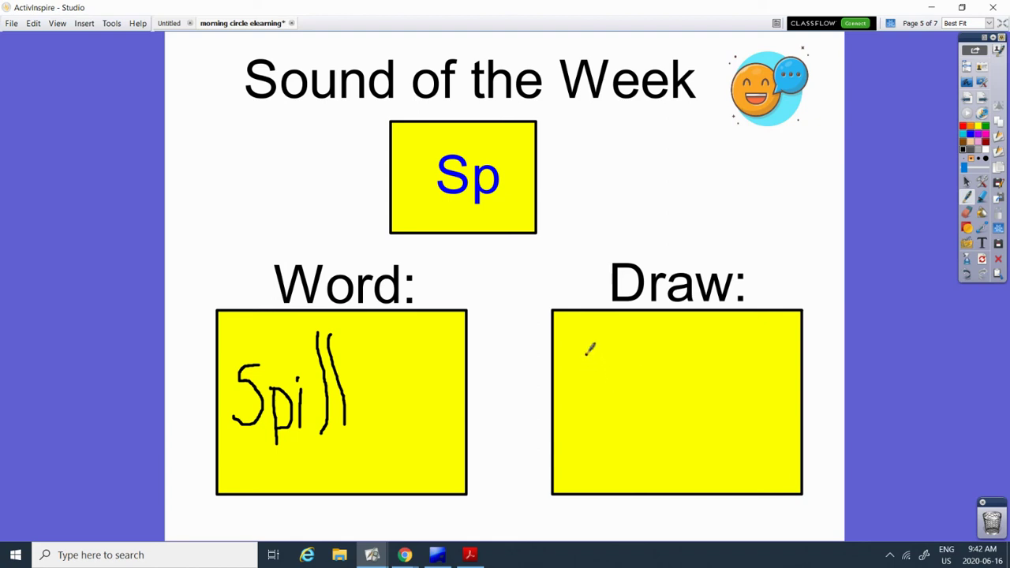
Step: Draw a tipped cup with a spilled puddle in the Draw box
mouse_move(585, 353)
mouse_down()
mouse_move(584, 373)
mouse_move(620, 391)
mouse_up()
drag(629, 366, 583, 352)
mouse_move(627, 380)
mouse_down()
mouse_move(635, 372)
mouse_move(627, 395)
mouse_move(645, 388)
mouse_move(681, 410)
mouse_move(670, 426)
mouse_move(650, 422)
mouse_move(631, 401)
mouse_up()
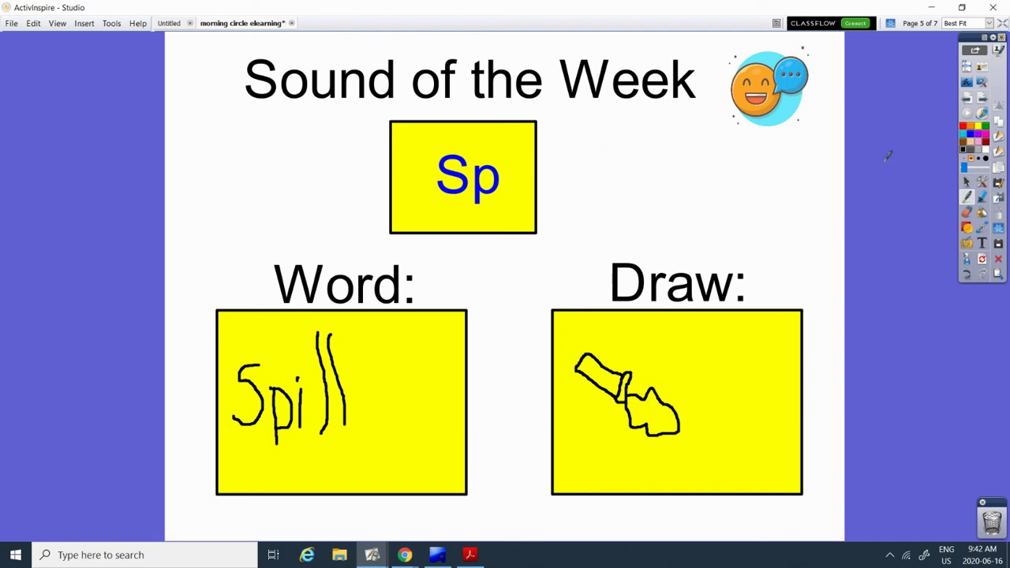
Step: Page past Question of the Day to page 7, 'I like ___ because...'
click(983, 100)
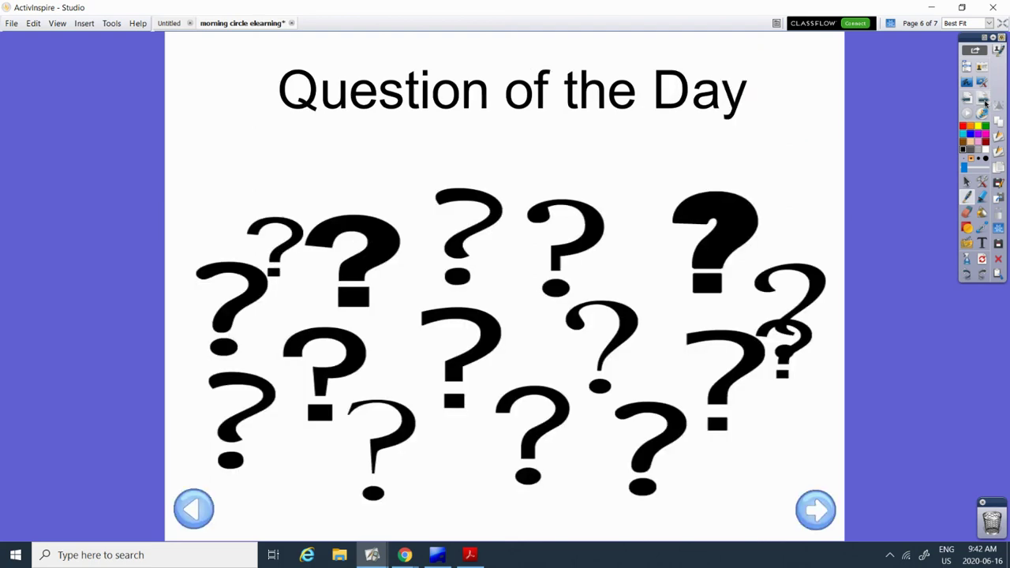
click(983, 100)
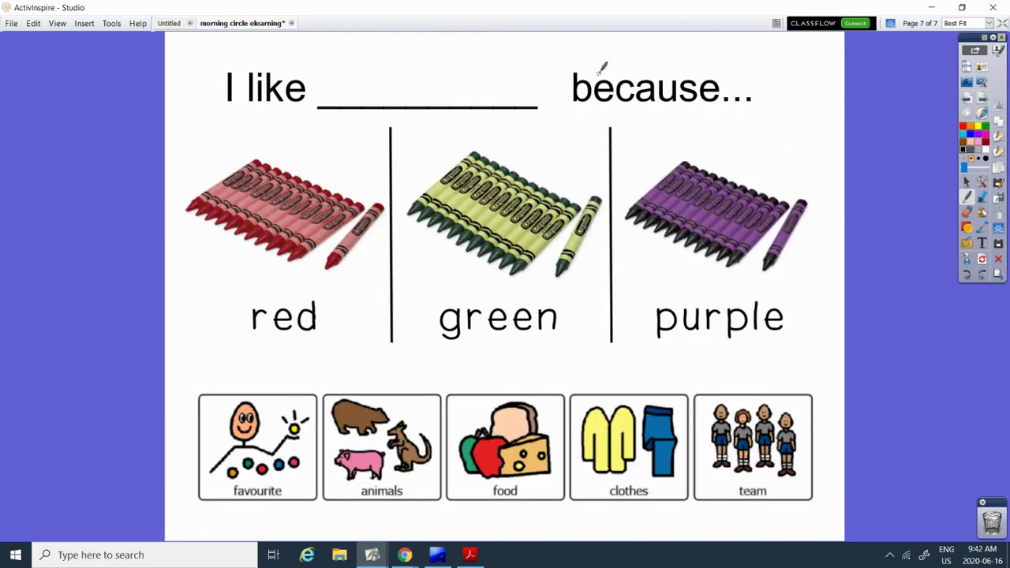